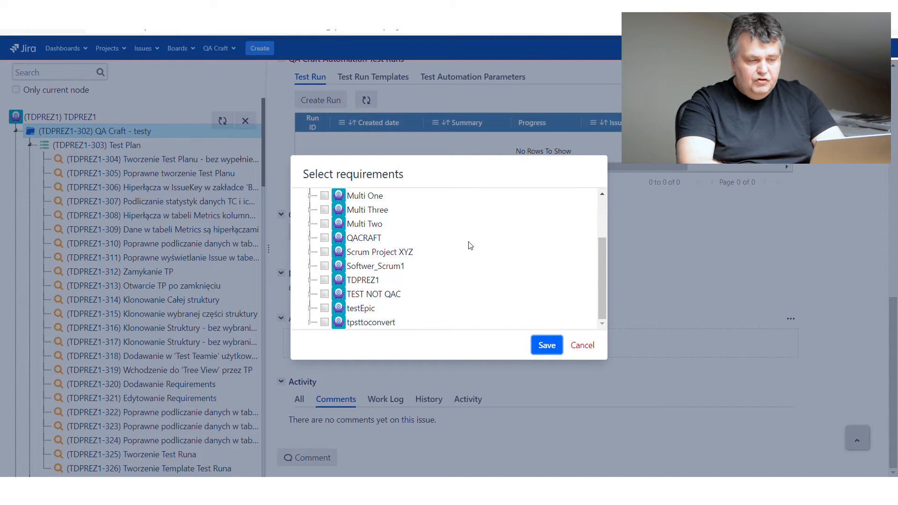
# Browse the selectable requirements, expanding the TDPREZ1 project and examining the stories under tpsttoconvert.
pyautogui.scroll(3, 465, 276)
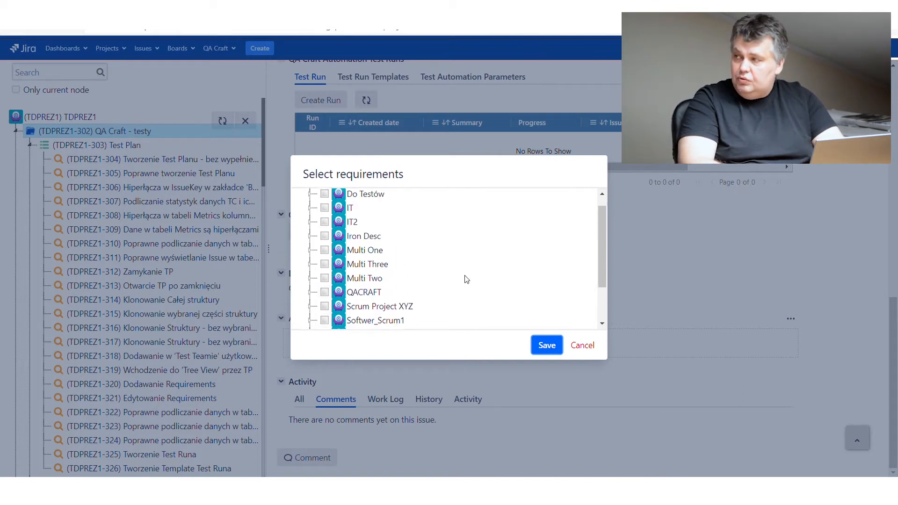
pyautogui.scroll(-3, 466, 279)
pyautogui.scroll(-1, 466, 279)
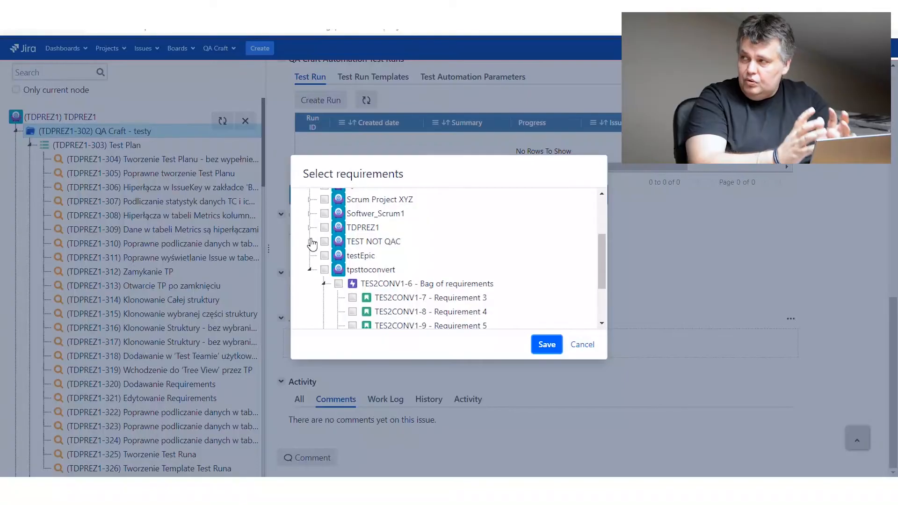
pyautogui.click(310, 228)
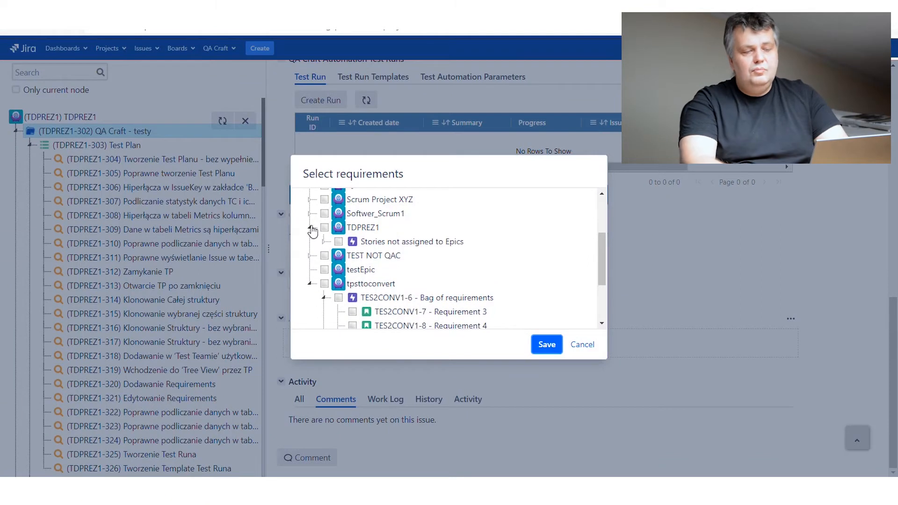
pyautogui.scroll(-4, 419, 279)
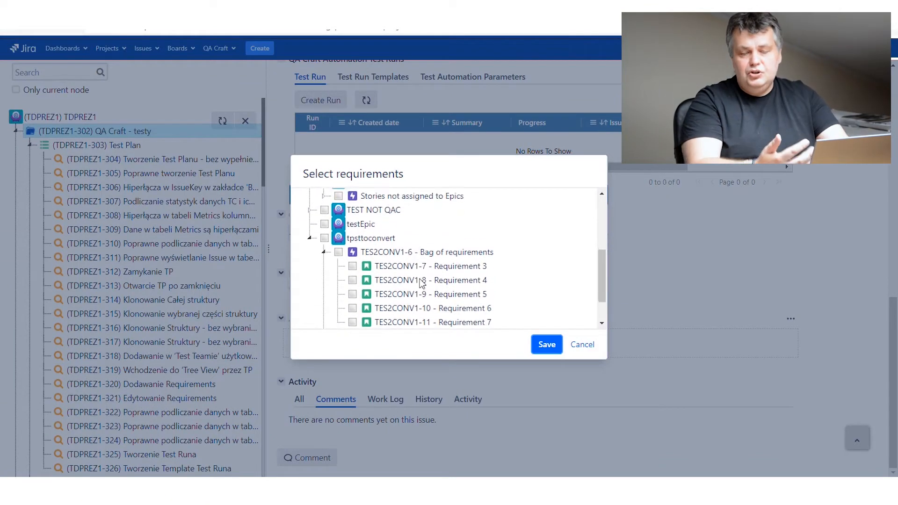
pyautogui.scroll(-1, 419, 283)
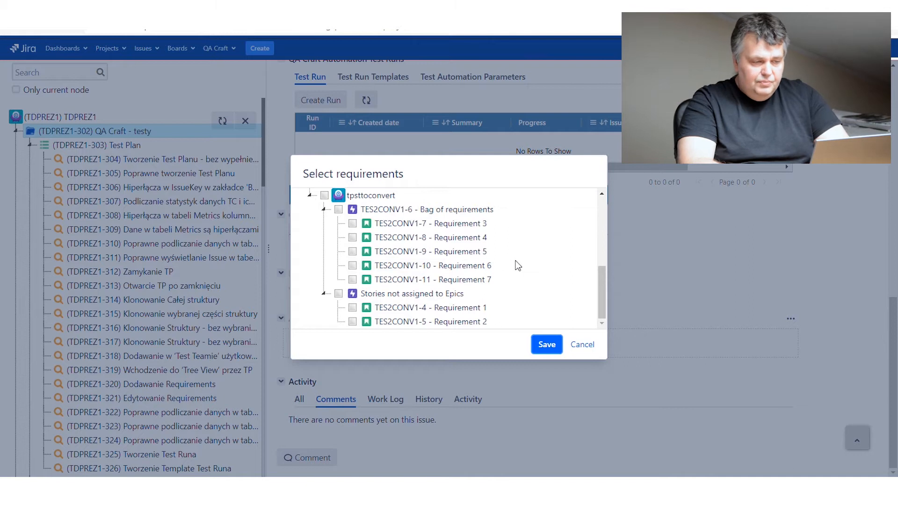
pyautogui.scroll(1, 515, 262)
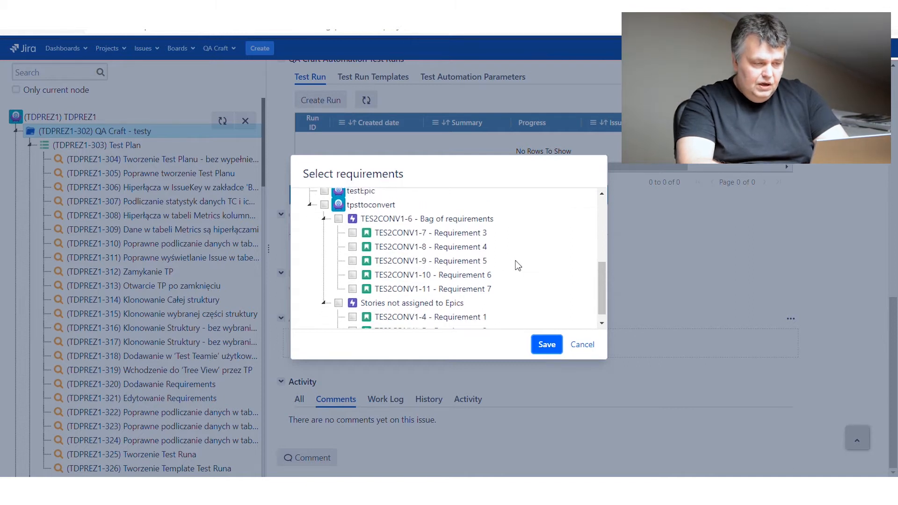
pyautogui.scroll(1, 515, 260)
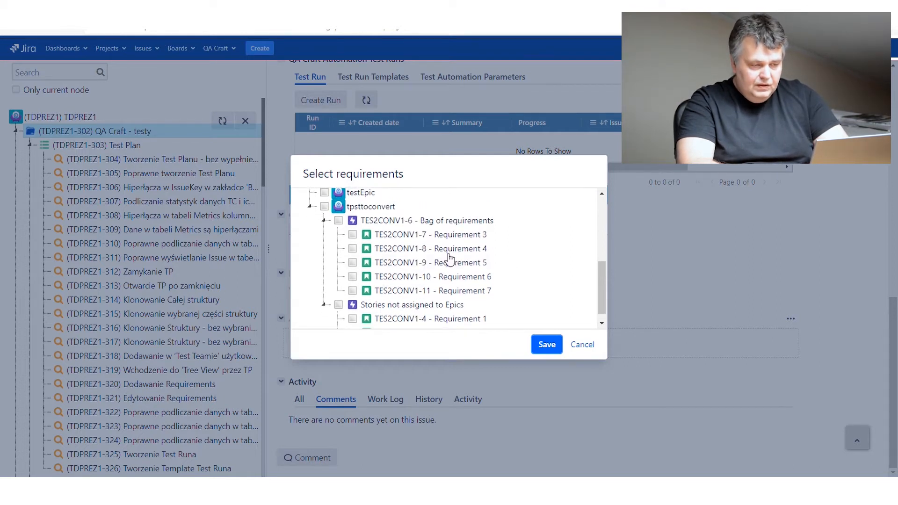
pyautogui.scroll(-1, 336, 290)
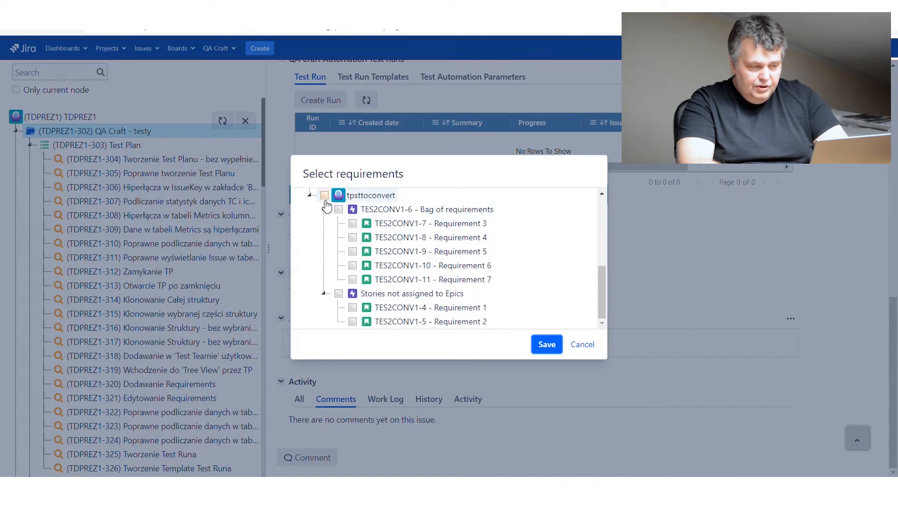
# Collapse and re-expand the tpsttoconvert project and its Stories not assigned to Epics group to examine the hierarchy.
pyautogui.click(308, 197)
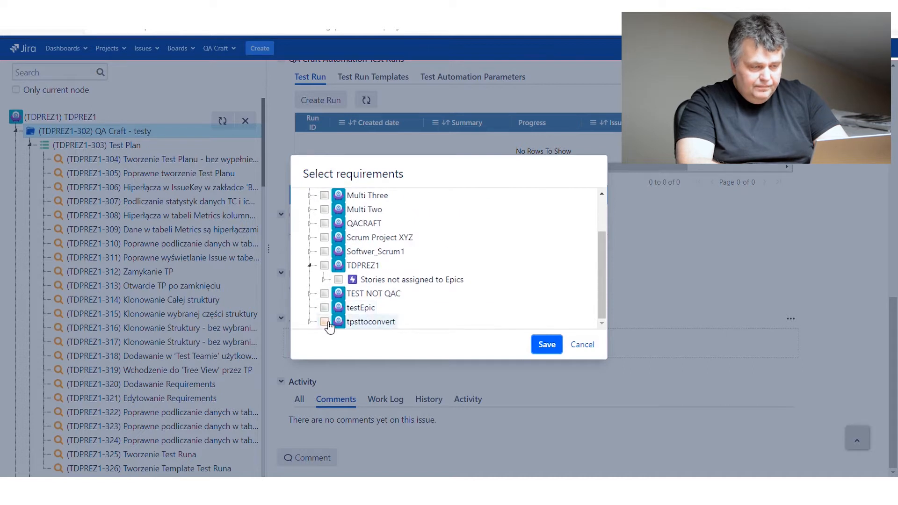
pyautogui.click(310, 322)
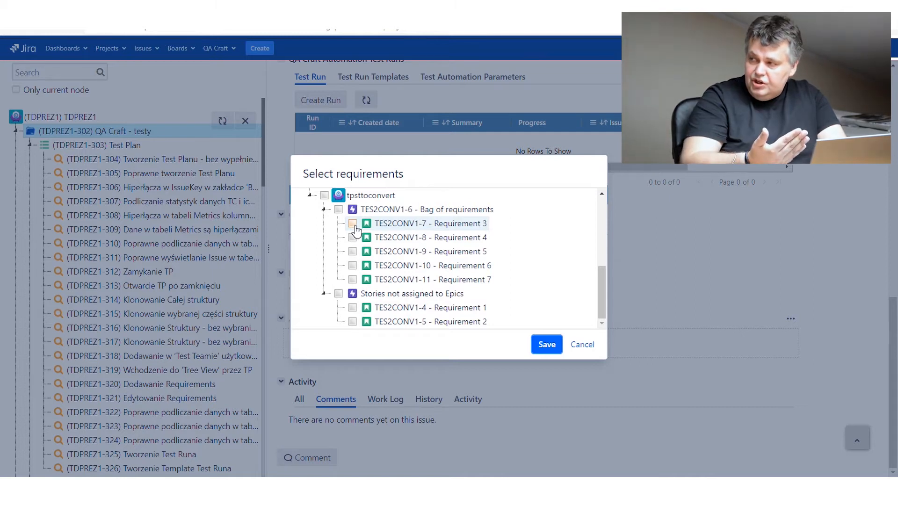
pyautogui.click(323, 294)
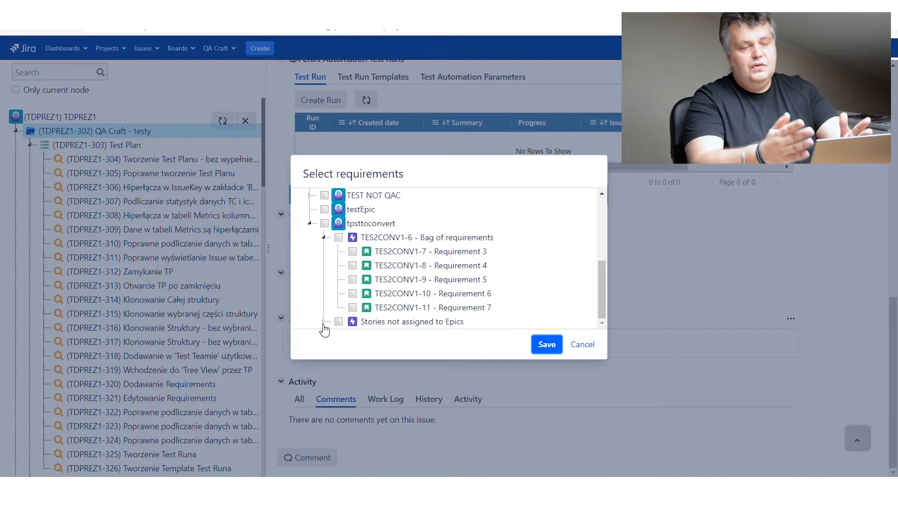
pyautogui.click(324, 323)
# Select Requirement 3, Requirement 5, Requirement 7 and Requirement 1 under tpsttoconvert and save the requirement selection.
pyautogui.scroll(-1, 355, 322)
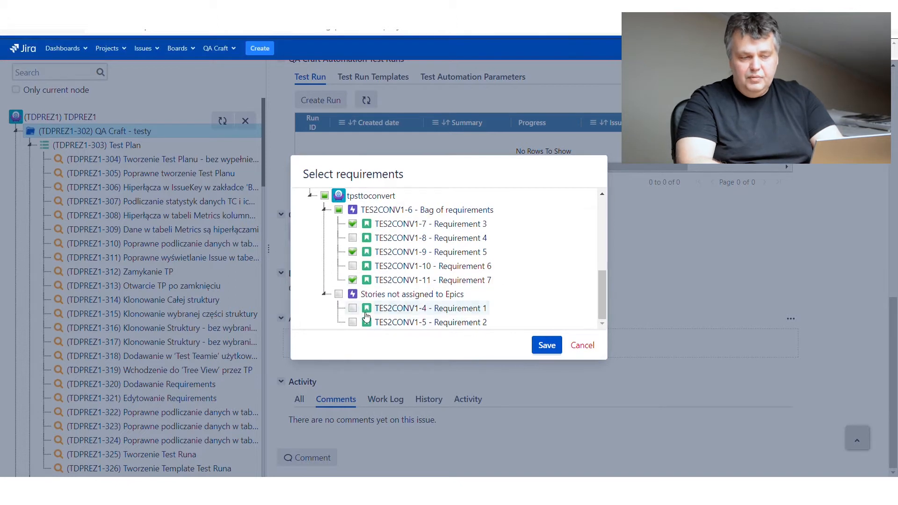
pyautogui.click(366, 313)
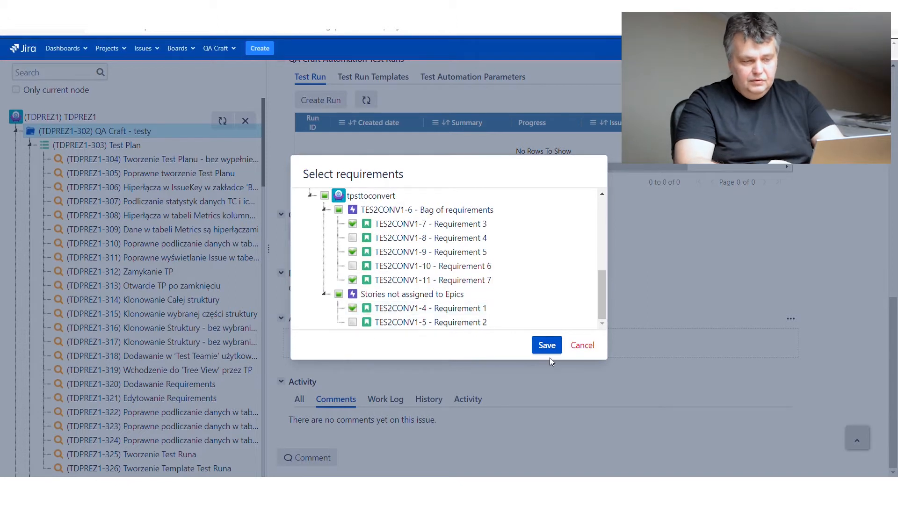
pyautogui.click(546, 346)
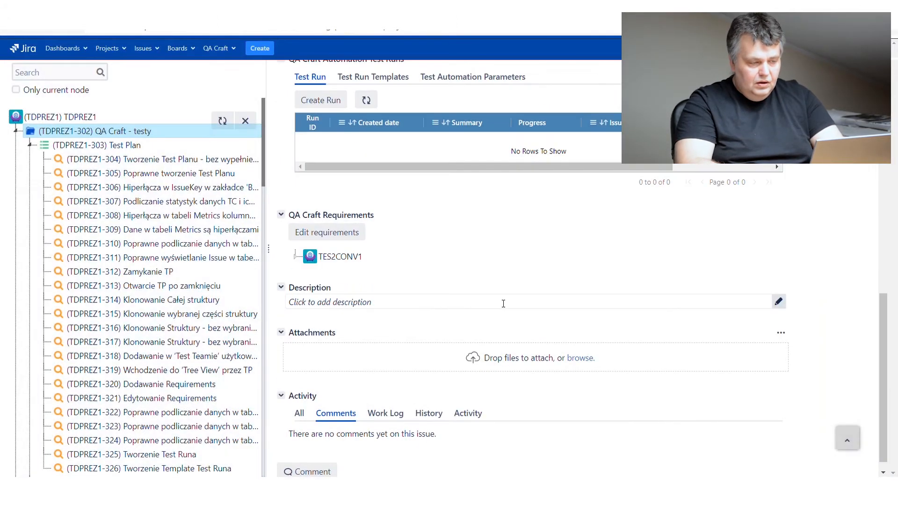
# Expand TES2CONV1 in QA Craft Requirements, including Bag of requirements and Stories not assigned to Epics, to review the linked requirements.
pyautogui.click(296, 257)
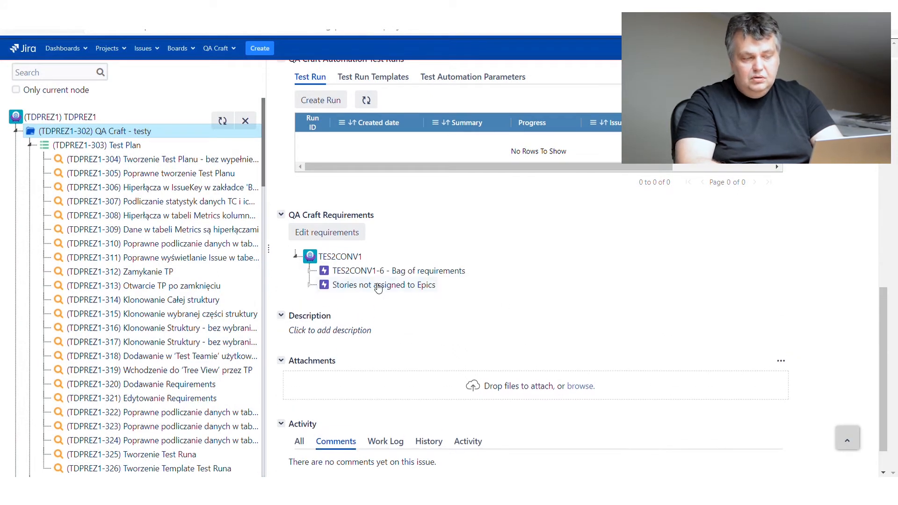
pyautogui.click(310, 270)
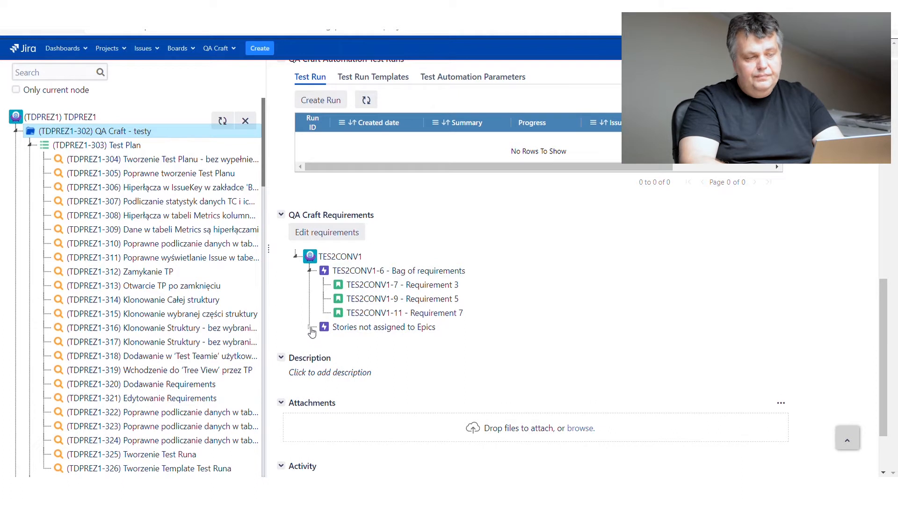
pyautogui.click(310, 328)
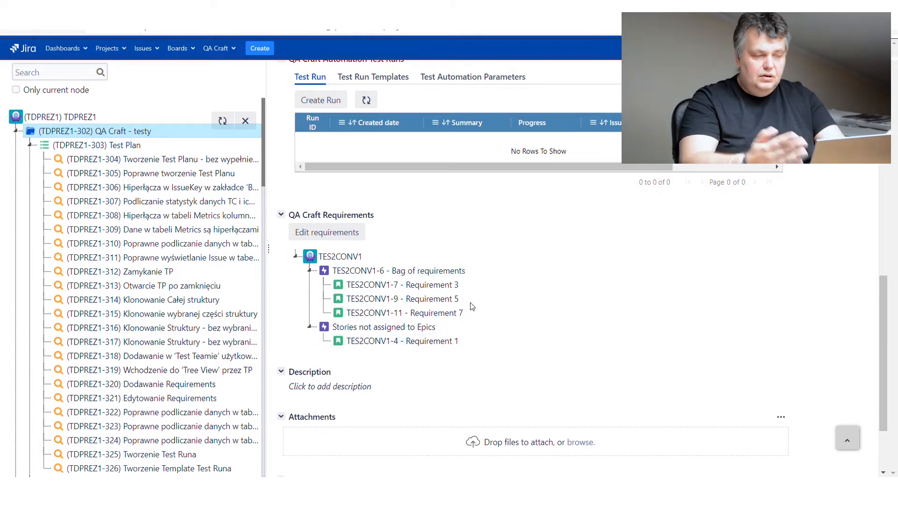
pyautogui.scroll(-1, 471, 306)
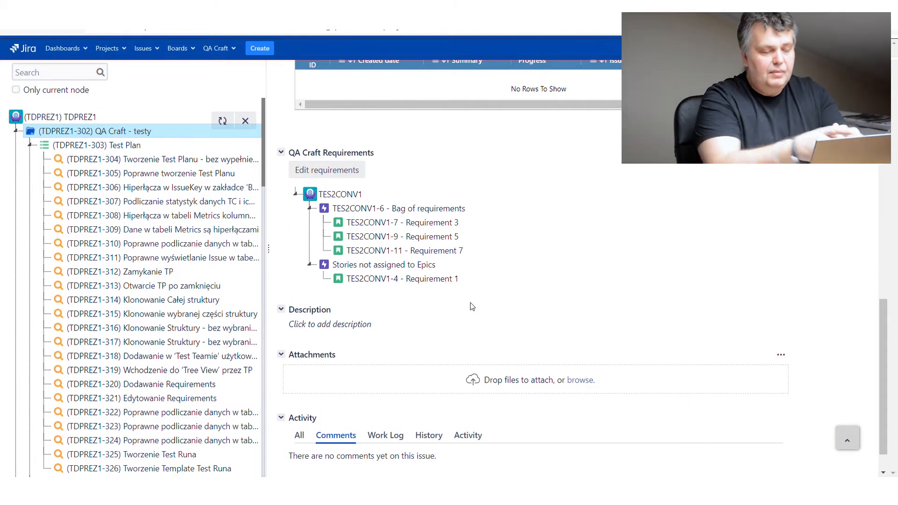
# Edit the linked requirements to add TES2CONV1-8 - Requirement 4 and save the selection.
pyautogui.click(330, 173)
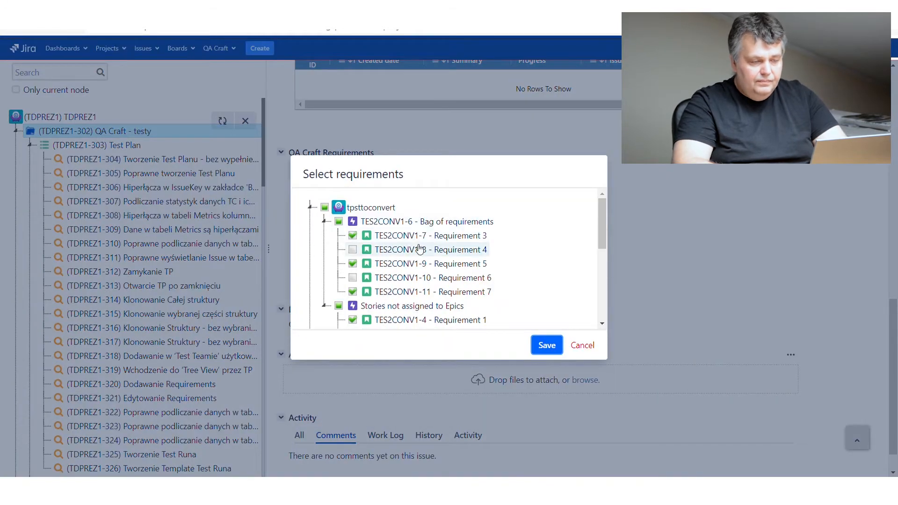
pyautogui.scroll(-1, 431, 260)
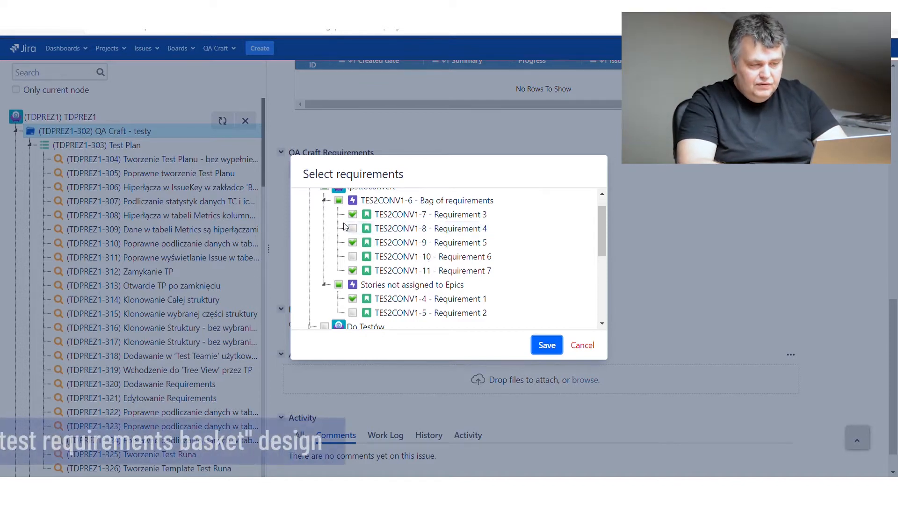
pyautogui.click(546, 345)
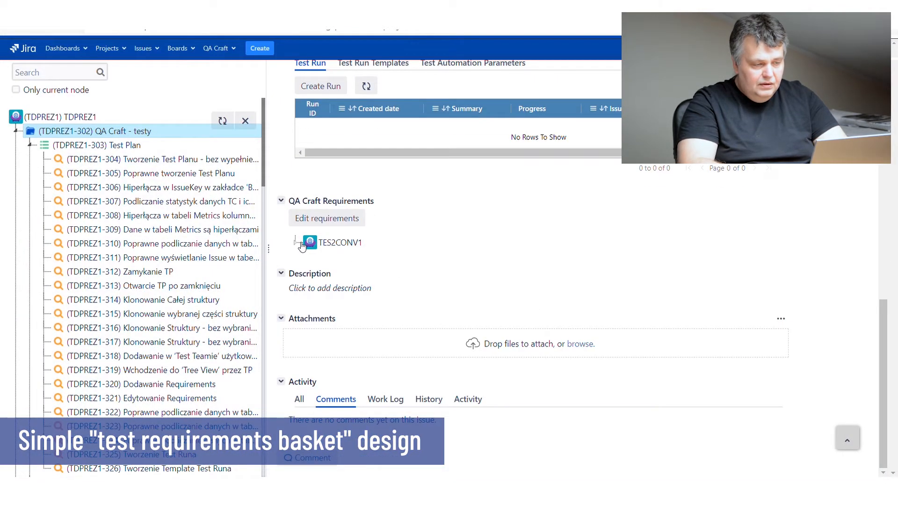
# Expand TES2CONV1 and its Bag of requirements epic to review the updated requirement list.
pyautogui.click(297, 243)
pyautogui.click(313, 232)
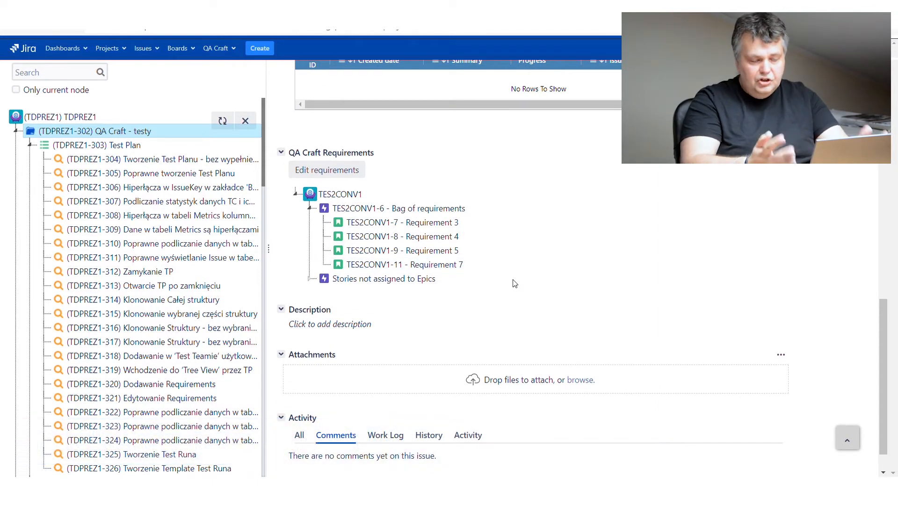
pyautogui.scroll(3, 514, 284)
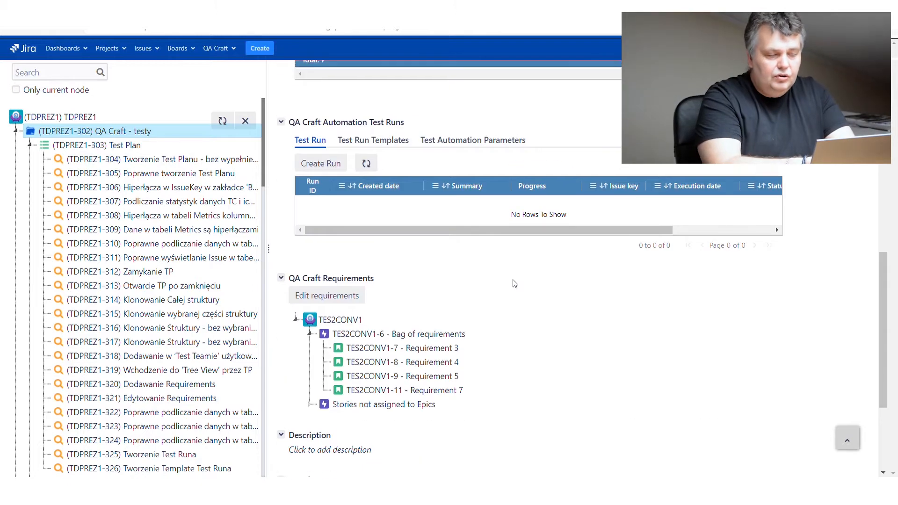
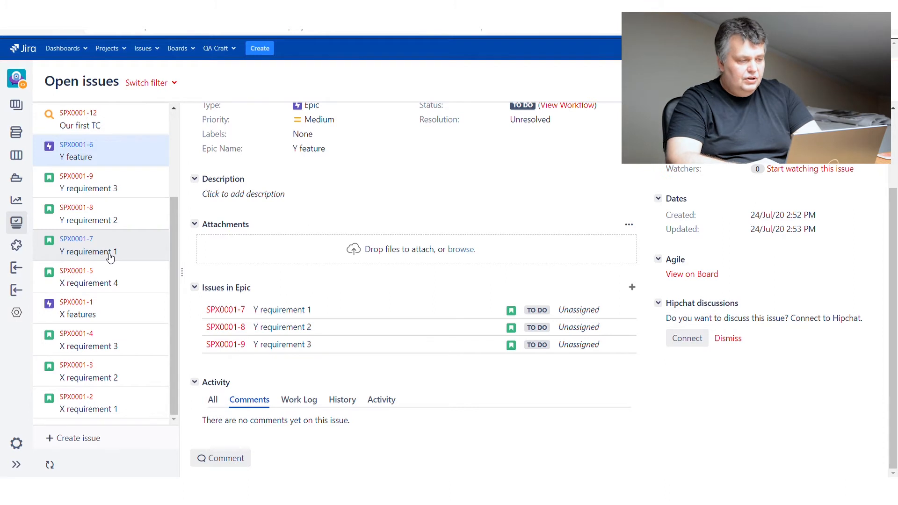
# Open the X requirement 2 story from the open issues and start creating a linked test case.
pyautogui.scroll(3, 110, 257)
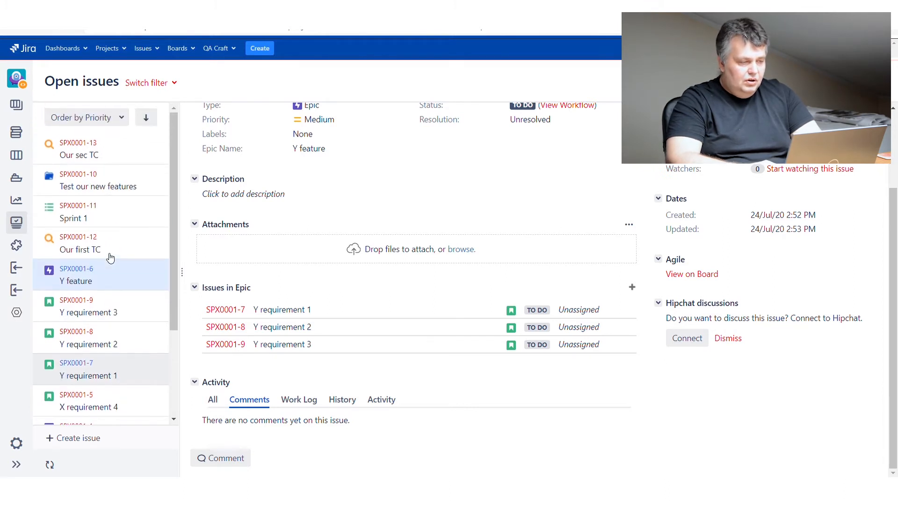
pyautogui.scroll(-3, 110, 257)
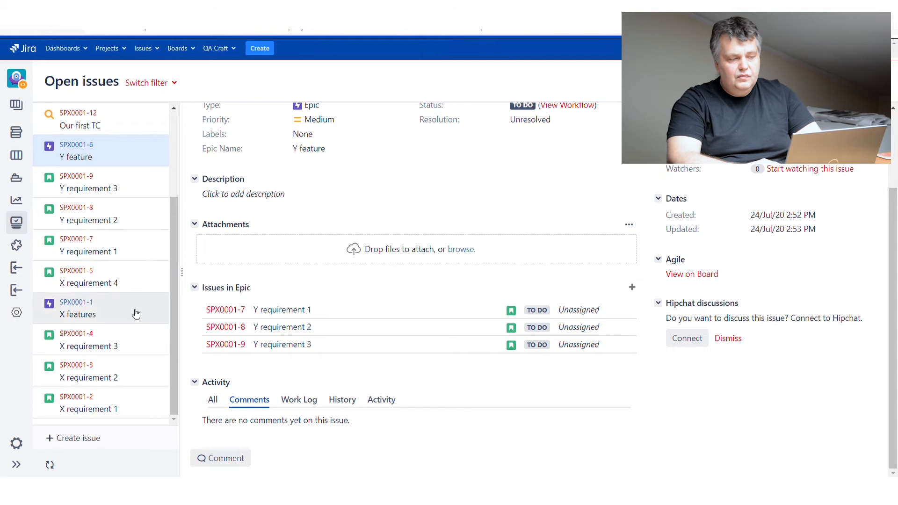
pyautogui.click(121, 379)
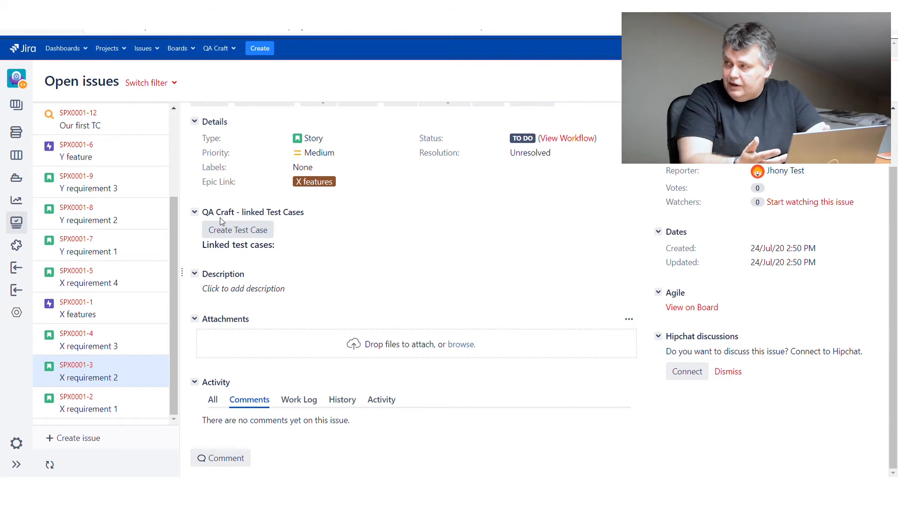
pyautogui.click(248, 236)
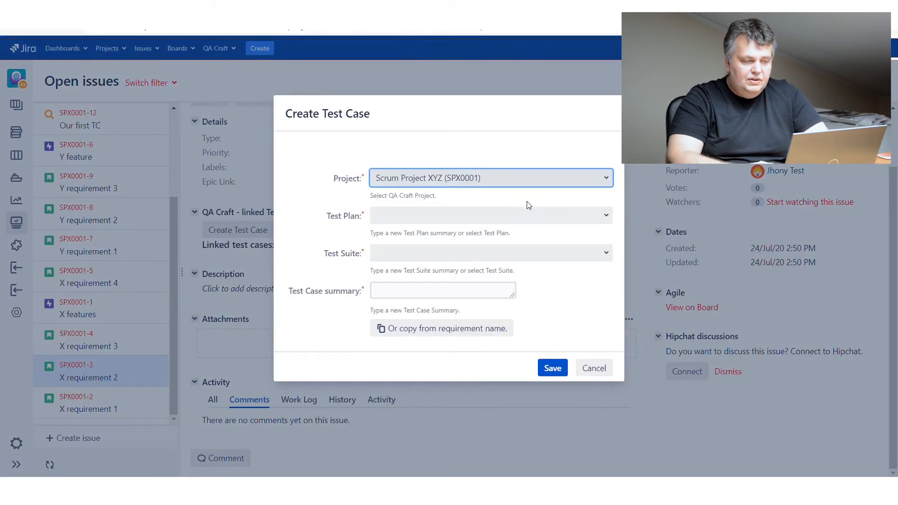
# Set the new test case's project to QACRAFT (QAC).
pyautogui.click(512, 185)
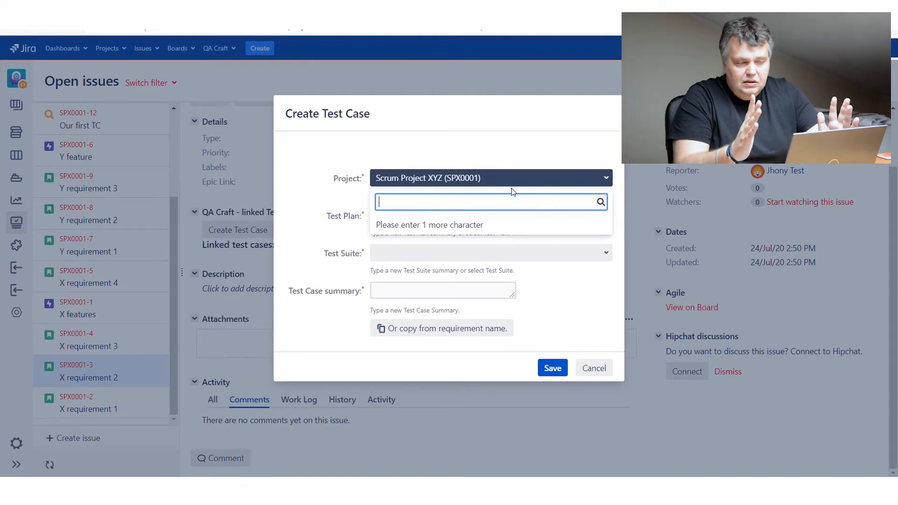
pyautogui.click(511, 169)
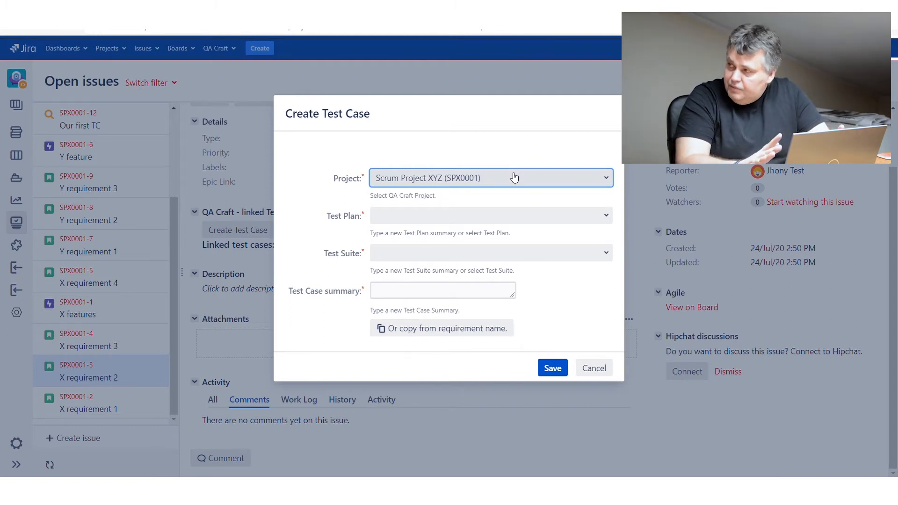
pyautogui.click(512, 177)
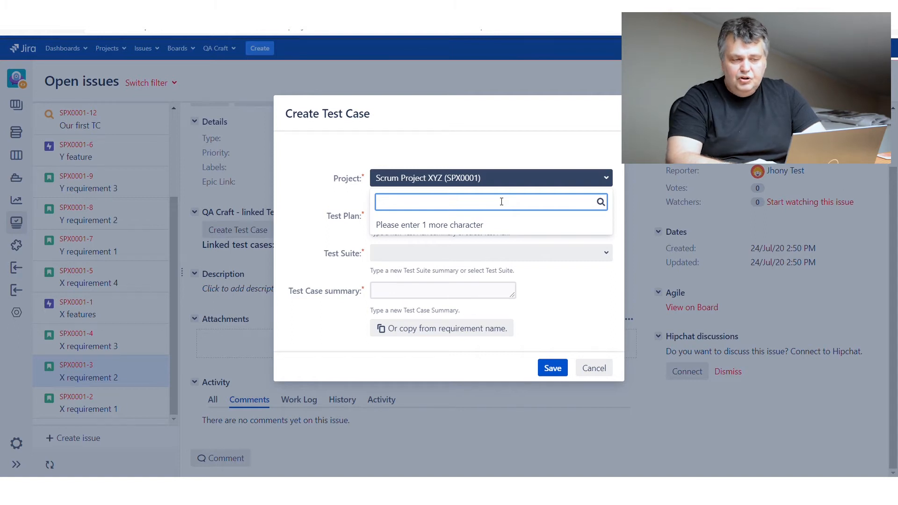
pyautogui.write('QAC')
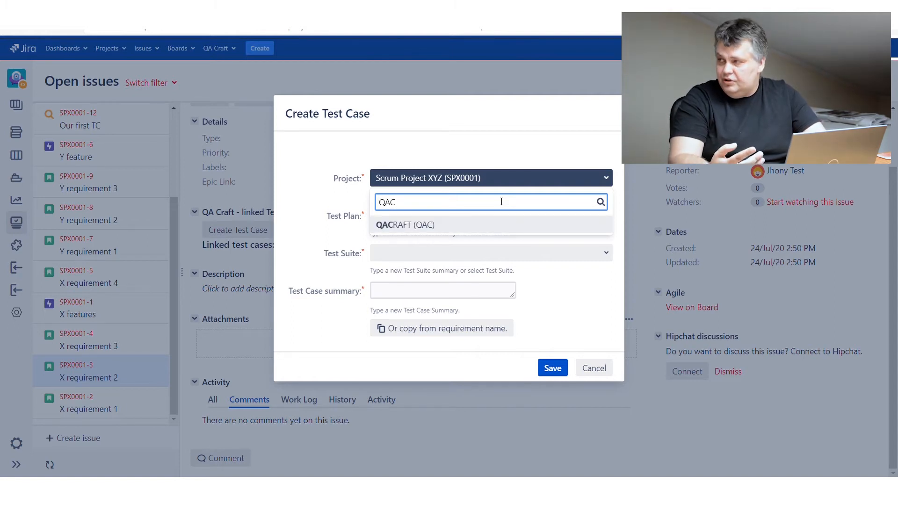
pyautogui.click(507, 225)
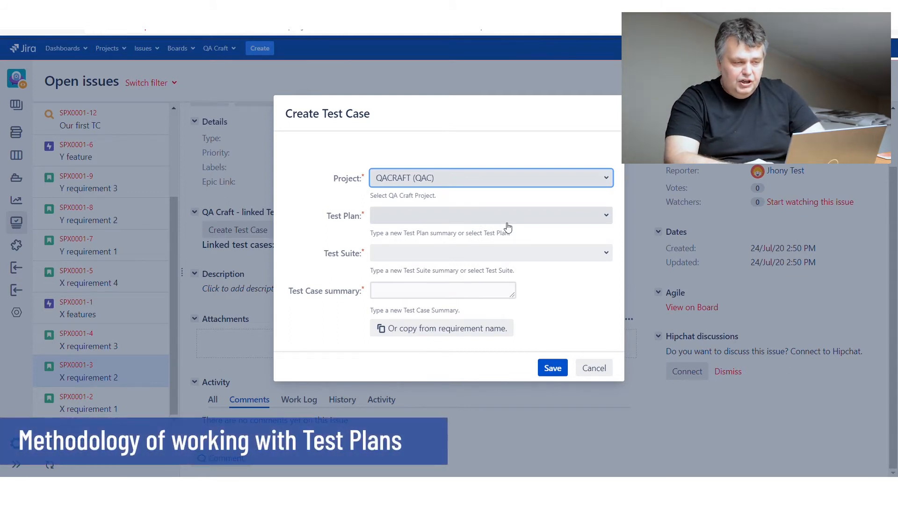
# Change the new test case's project to Scrum Project XYZ (SPX0001).
pyautogui.click(445, 178)
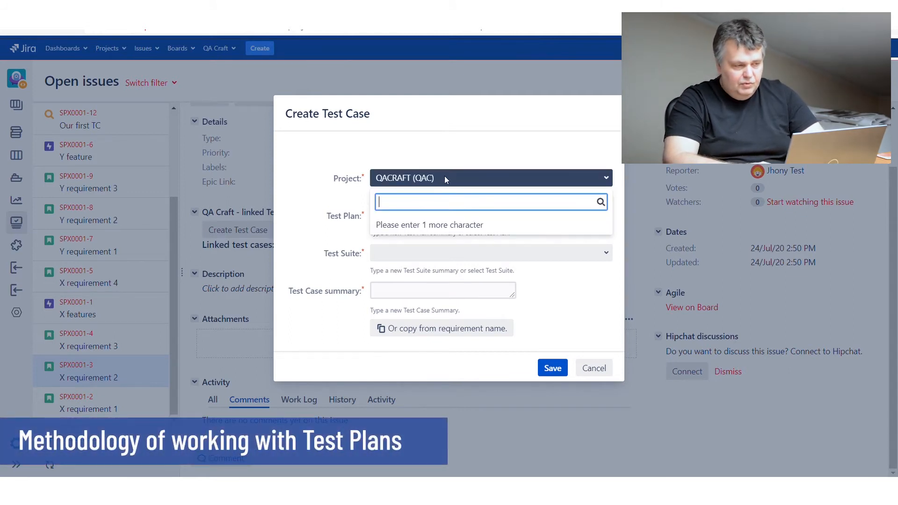
pyautogui.write('S')
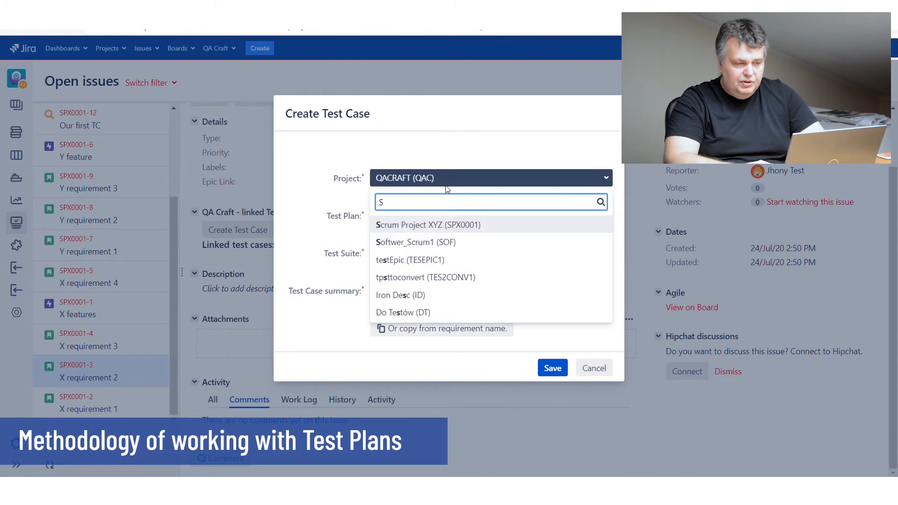
pyautogui.click(468, 224)
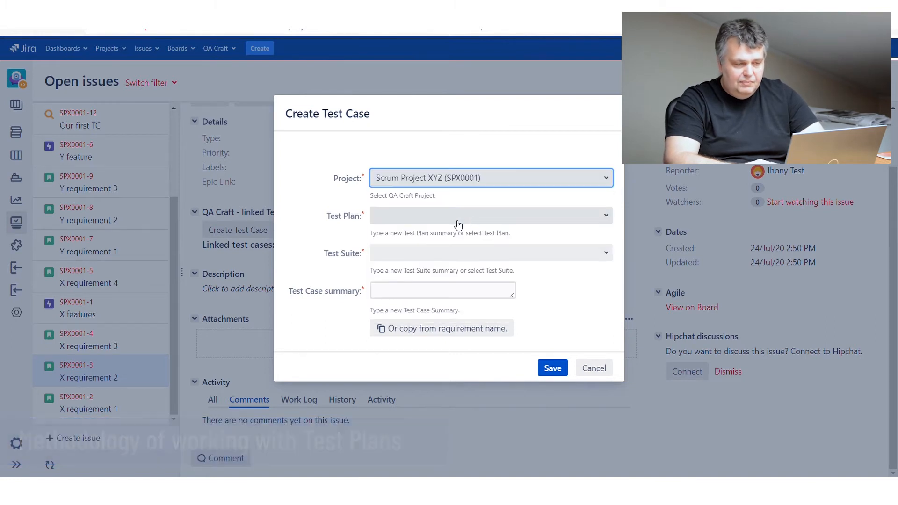
# Assign the test case to a new test plan with the summary "Test Plan new feature".
pyautogui.click(457, 215)
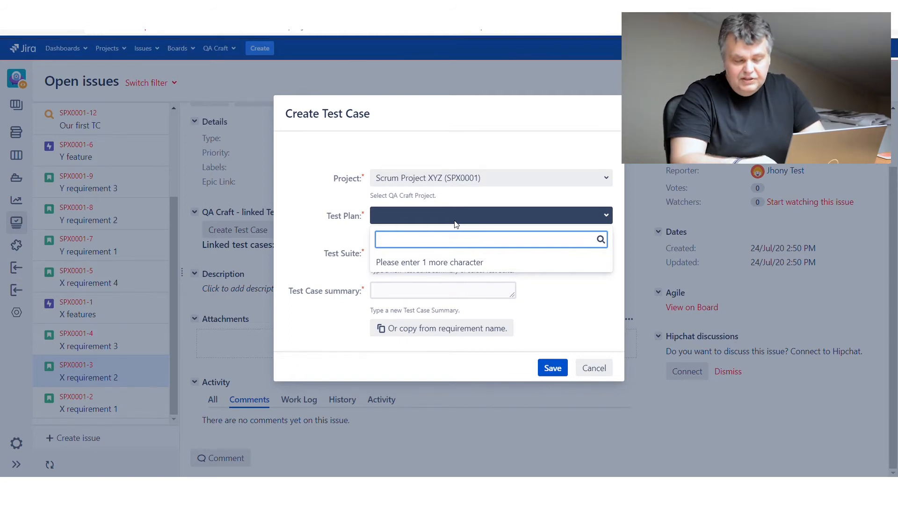
pyautogui.write('T')
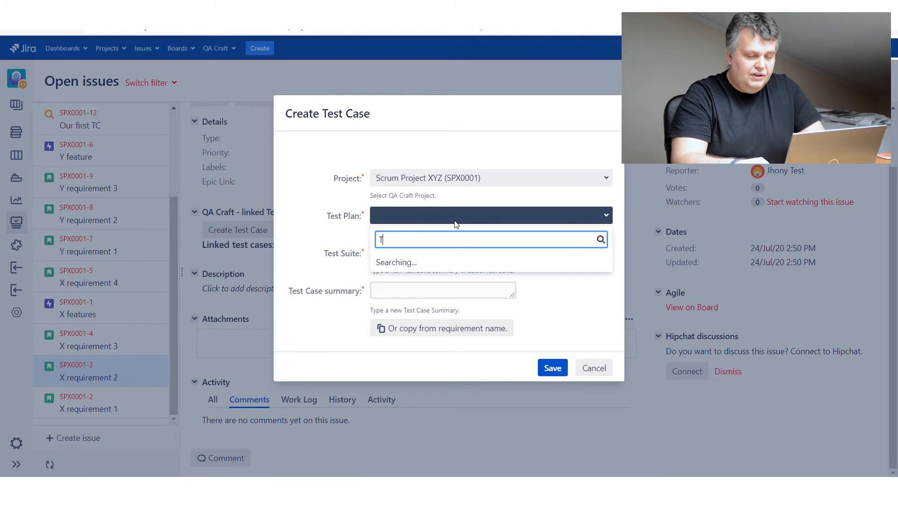
pyautogui.write('est ')
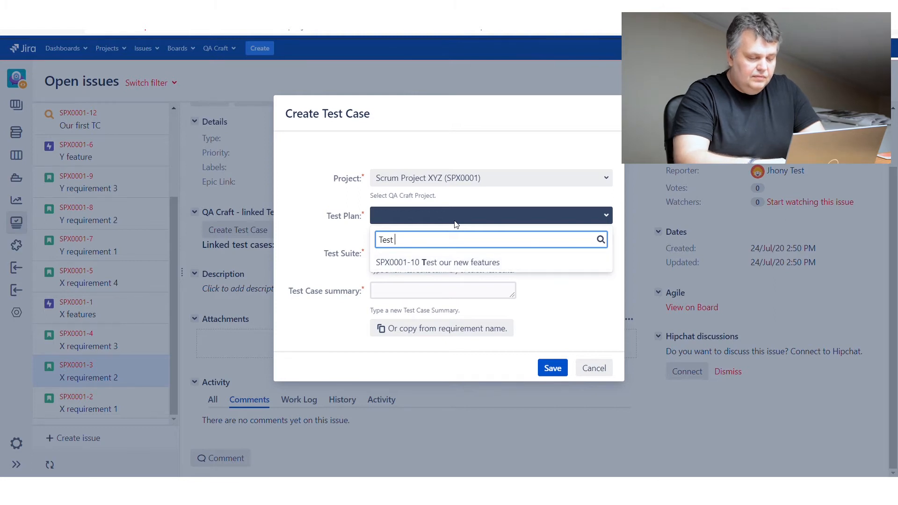
pyautogui.write('Plan new feature')
pyautogui.click(481, 264)
# Assign the test case to a new test suite with the summary "Sprint 1".
pyautogui.click(500, 262)
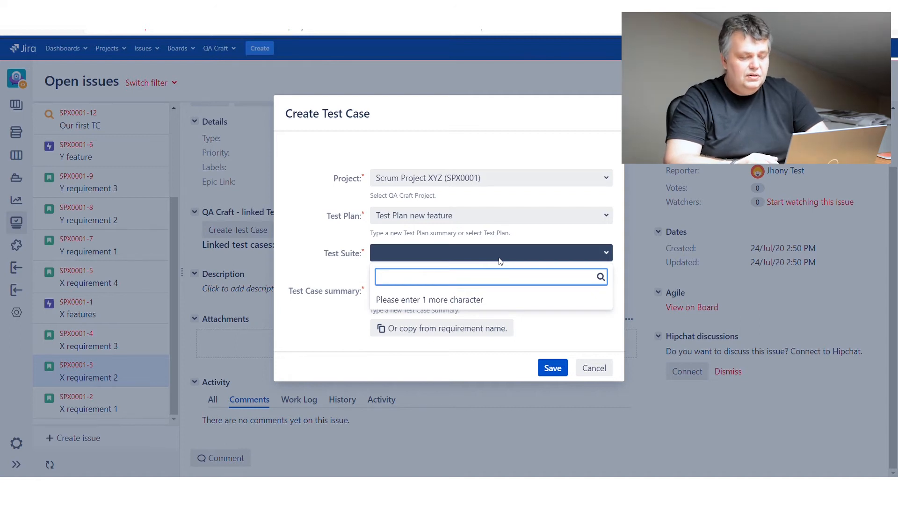
pyautogui.write('S')
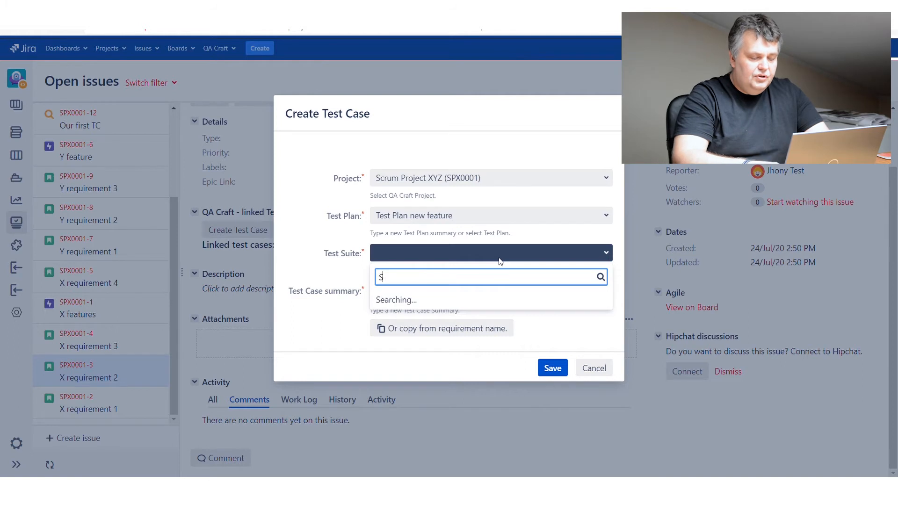
pyautogui.write('print 1')
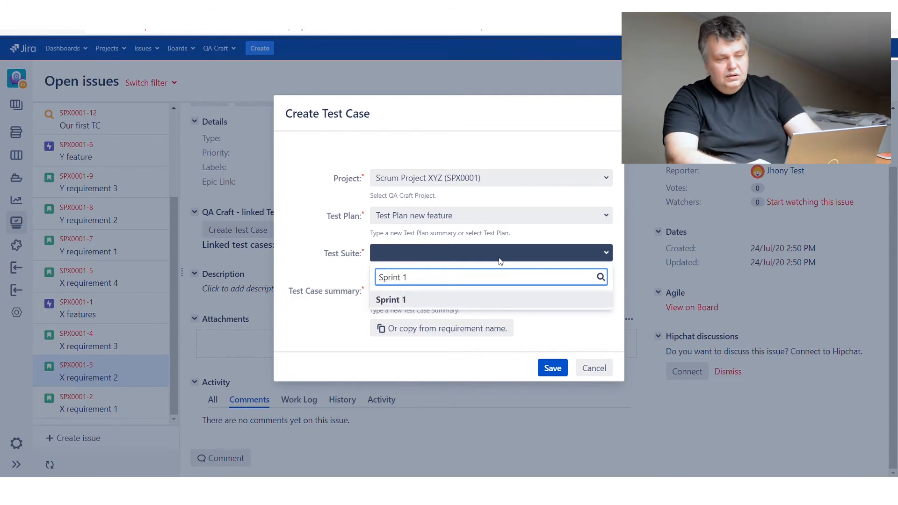
pyautogui.click(430, 301)
# Set the test case summary to "Our Test Case" and save the test case.
pyautogui.click(422, 295)
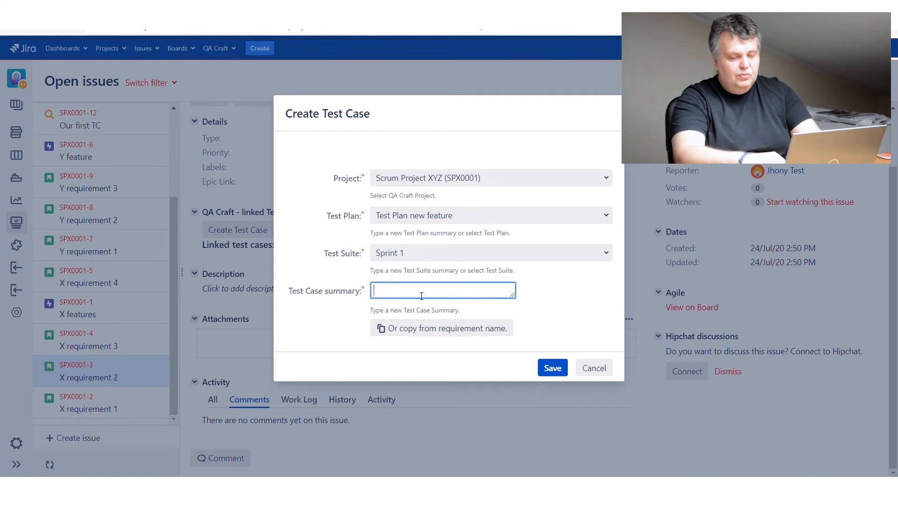
pyautogui.write('Ou')
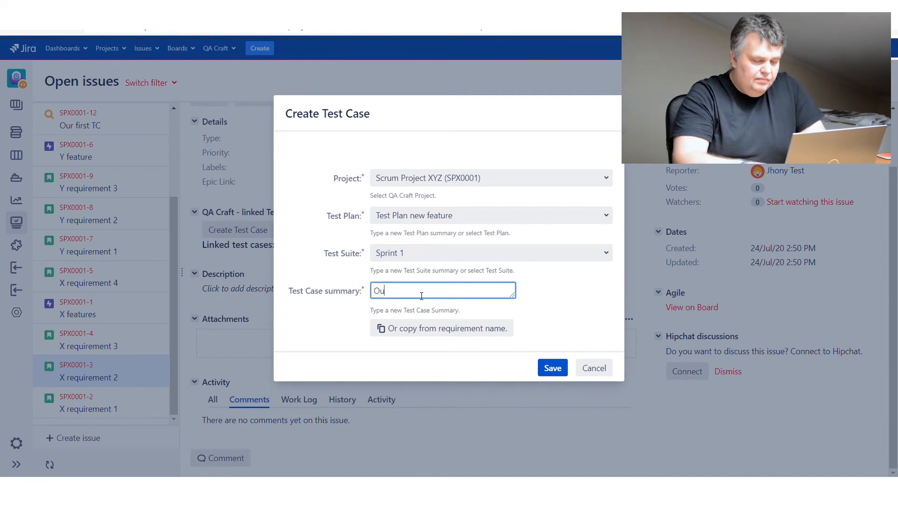
pyautogui.write('r T')
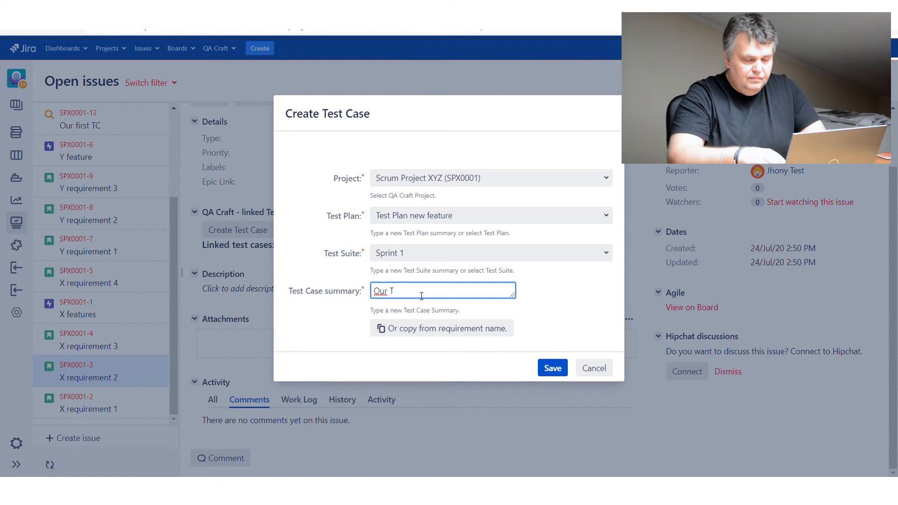
pyautogui.write('est Case')
pyautogui.click(553, 370)
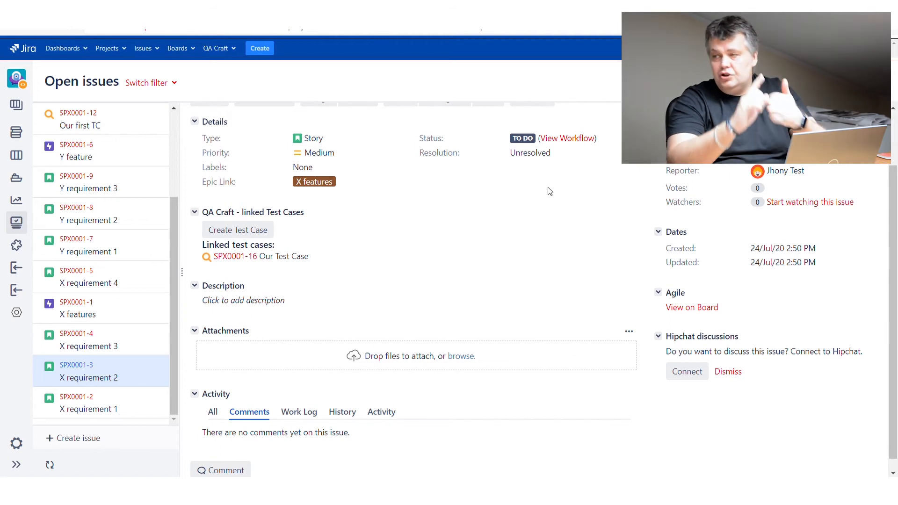
# Open the linked test case "Our Test Case" from X requirement 2 and review its connected structure and details.
pyautogui.scroll(1, 559, 219)
pyautogui.scroll(1, 559, 220)
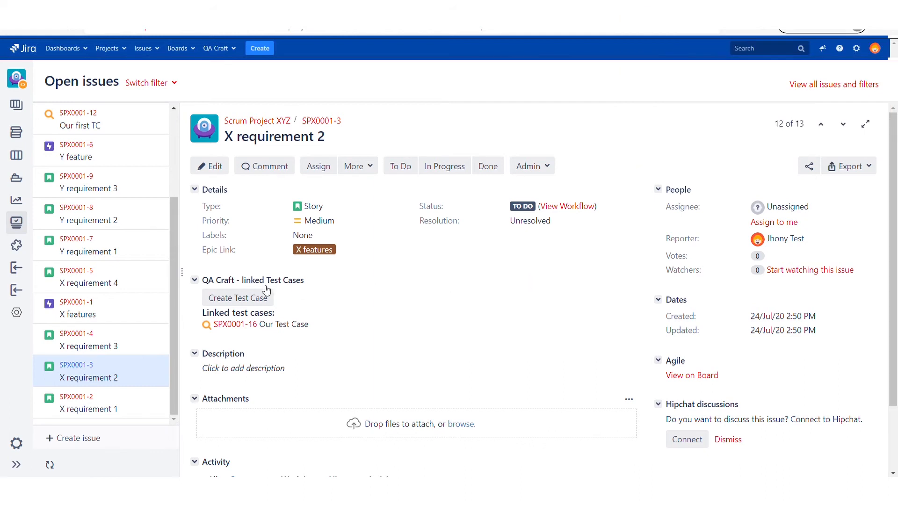
pyautogui.click(236, 324)
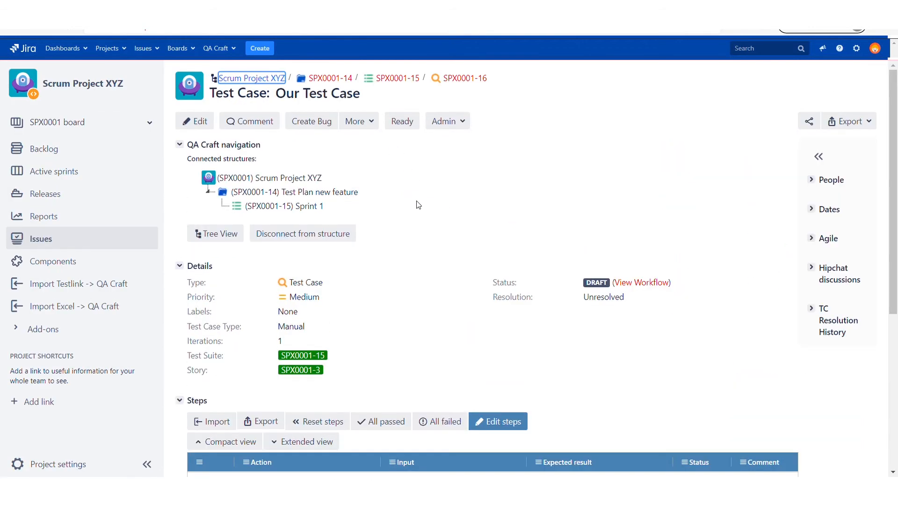
pyautogui.scroll(-1, 457, 256)
pyautogui.scroll(1, 456, 256)
# Return to the X requirement 2 story and start another linked test case in the existing test plan SPX0001-14 Test Plan new feature.
pyautogui.click(86, 16)
pyautogui.scroll(-3, 401, 302)
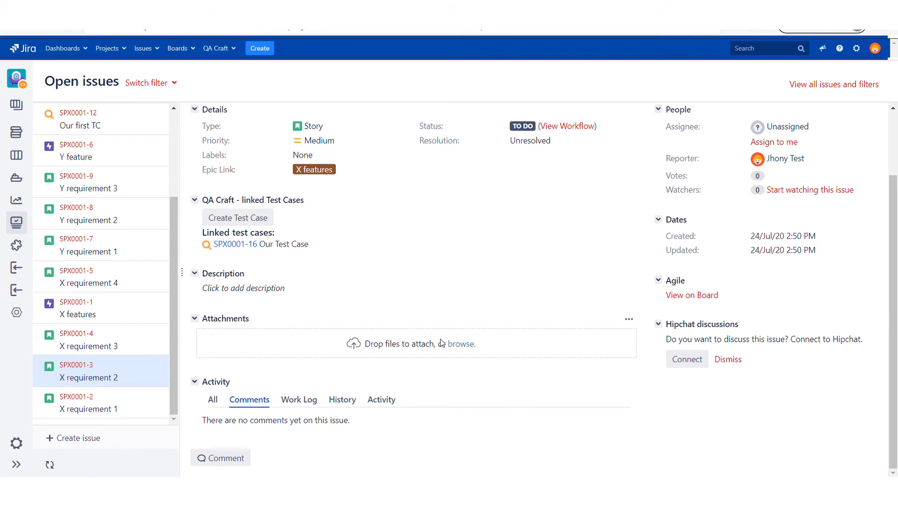
pyautogui.click(254, 220)
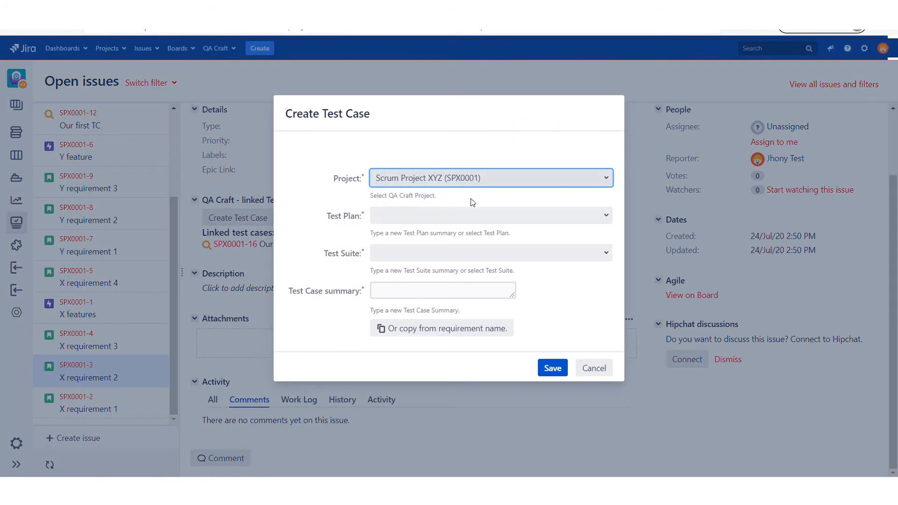
pyautogui.click(465, 217)
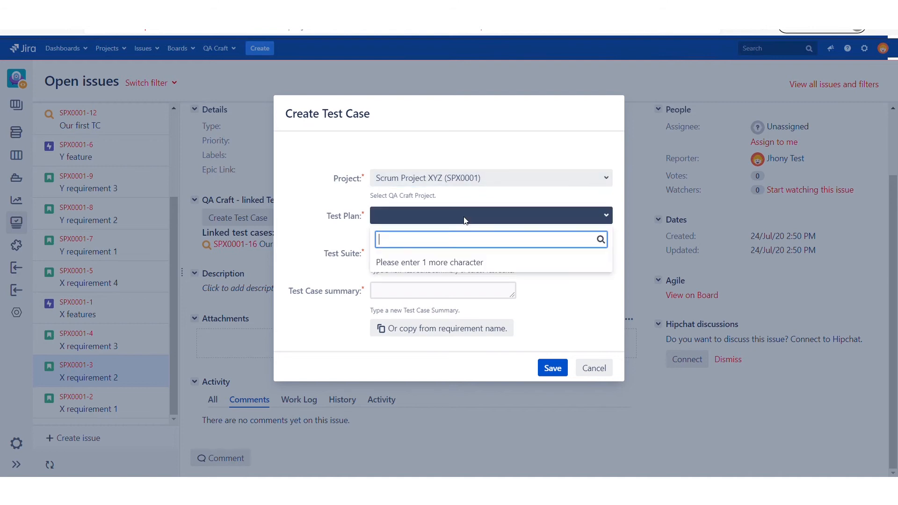
pyautogui.write('Tes')
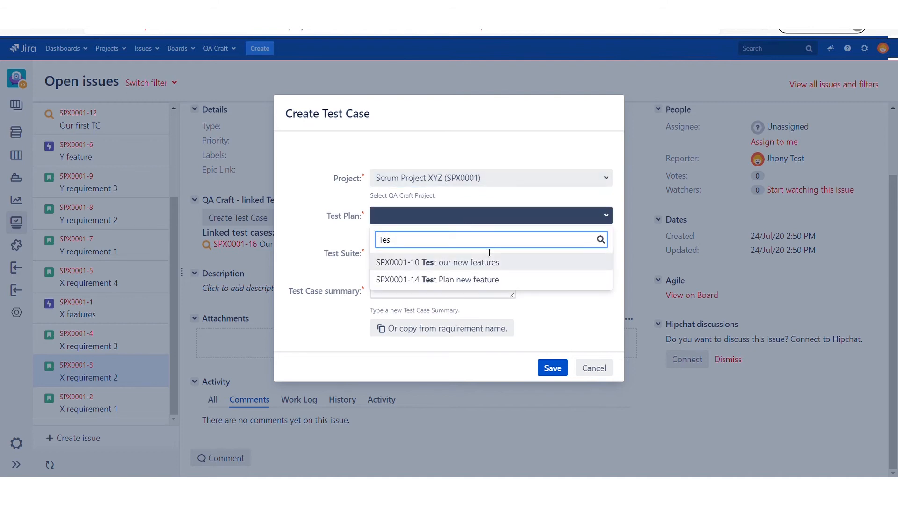
pyautogui.click(496, 279)
# Assign the second test case to the existing suite SPX0001-15 Sprint 1 and save it with the summary "Our sec TC".
pyautogui.click(435, 258)
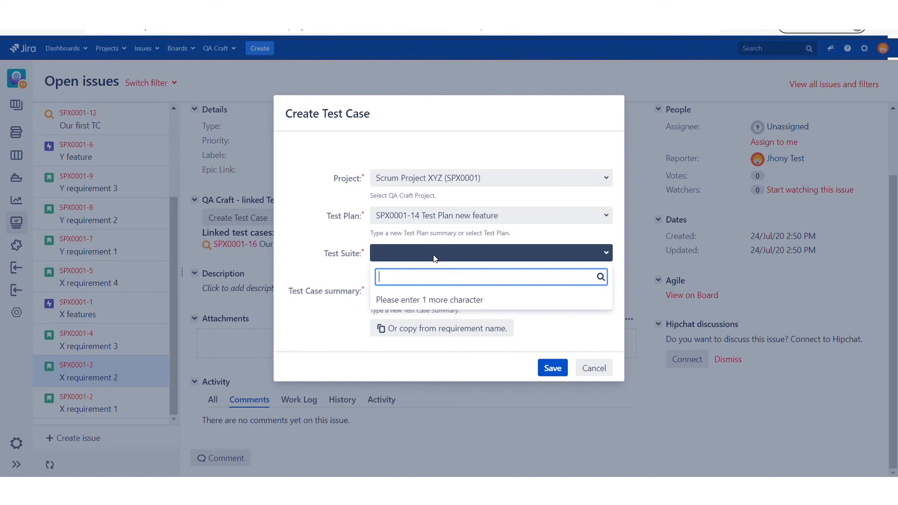
pyautogui.write('Sp')
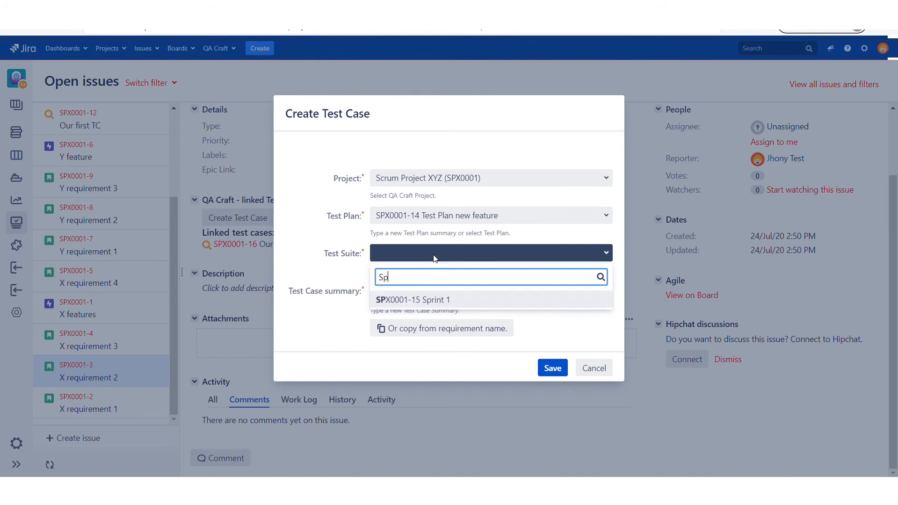
pyautogui.click(448, 301)
pyautogui.click(445, 293)
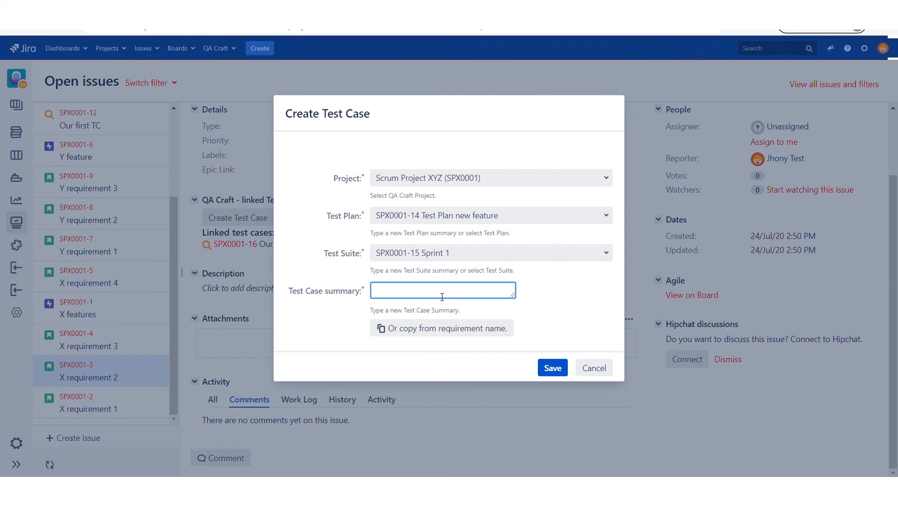
pyautogui.write('Our sec TC')
pyautogui.click(548, 369)
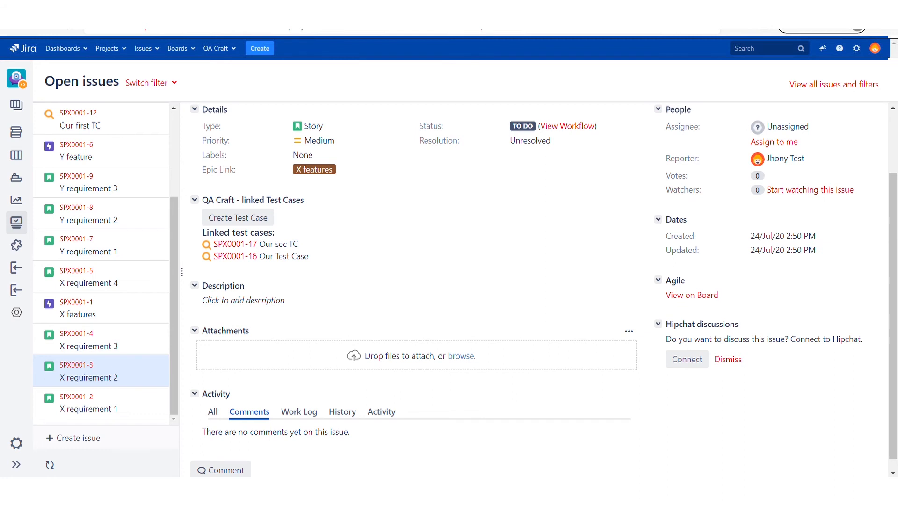
# Go back to the "Our Test Case" page, open the project's tree view and select "Our sec TC" under Sprint 1.
pyautogui.scroll(-1, 369, 295)
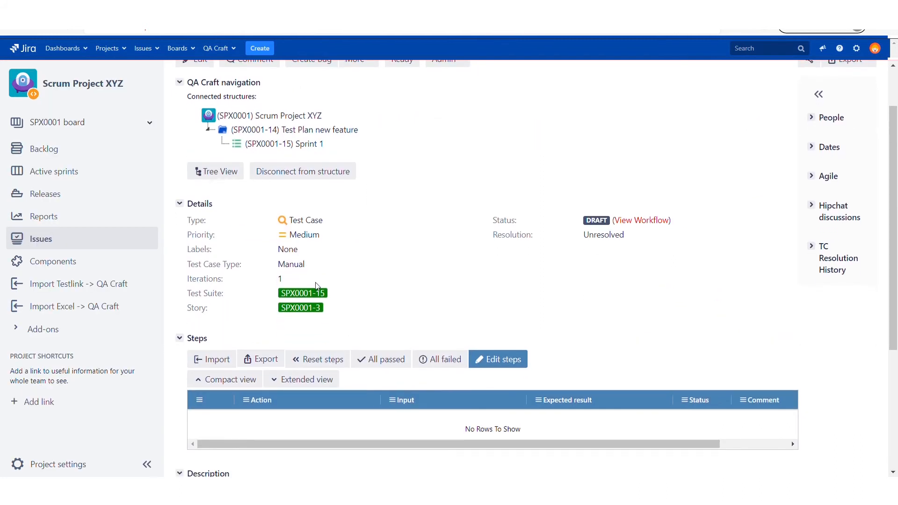
pyautogui.click(218, 173)
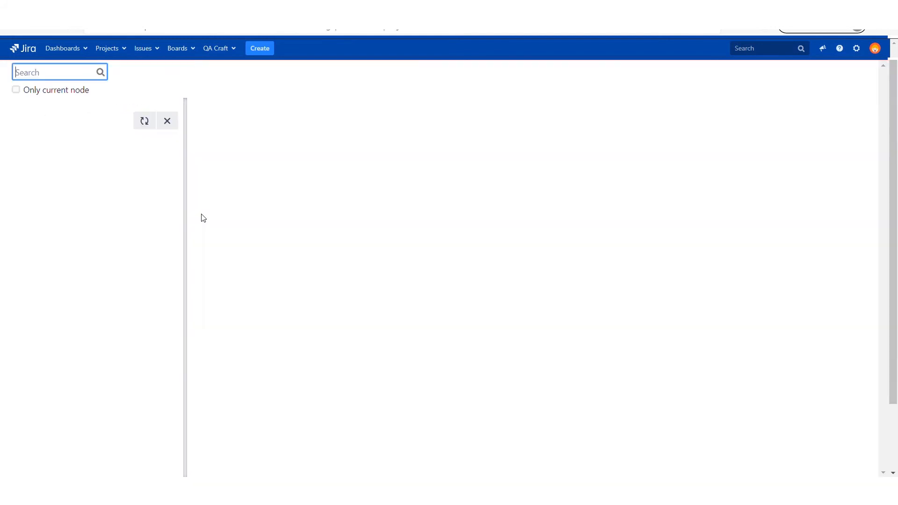
pyautogui.click(82, 173)
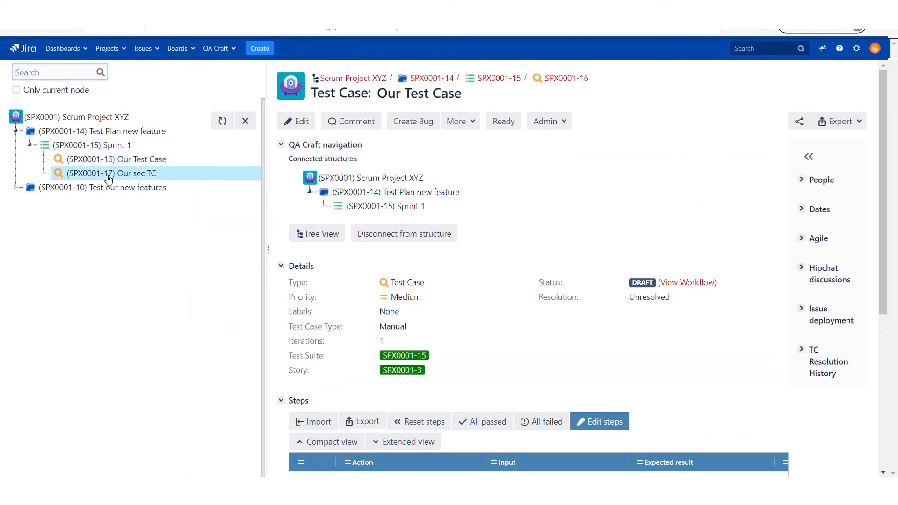